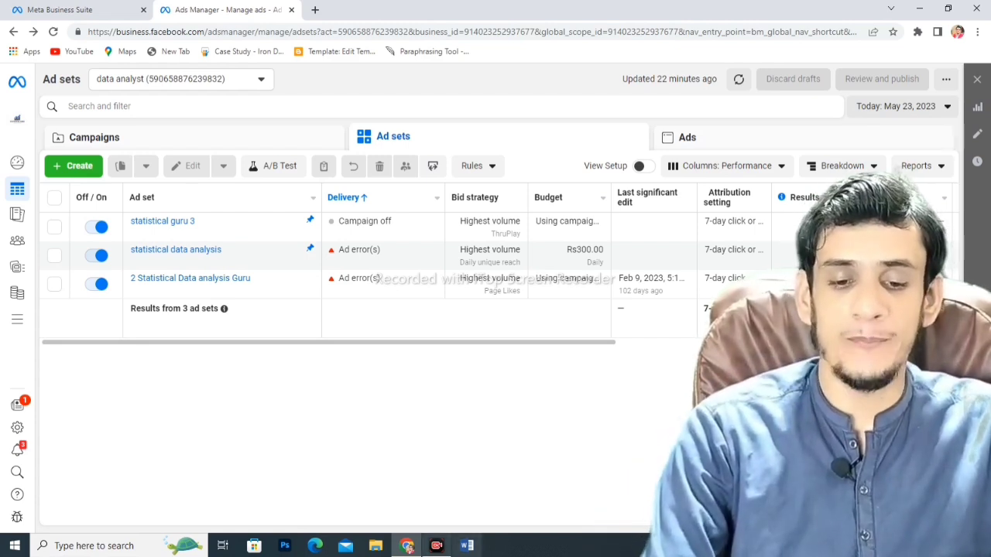
mouse_move(437, 546)
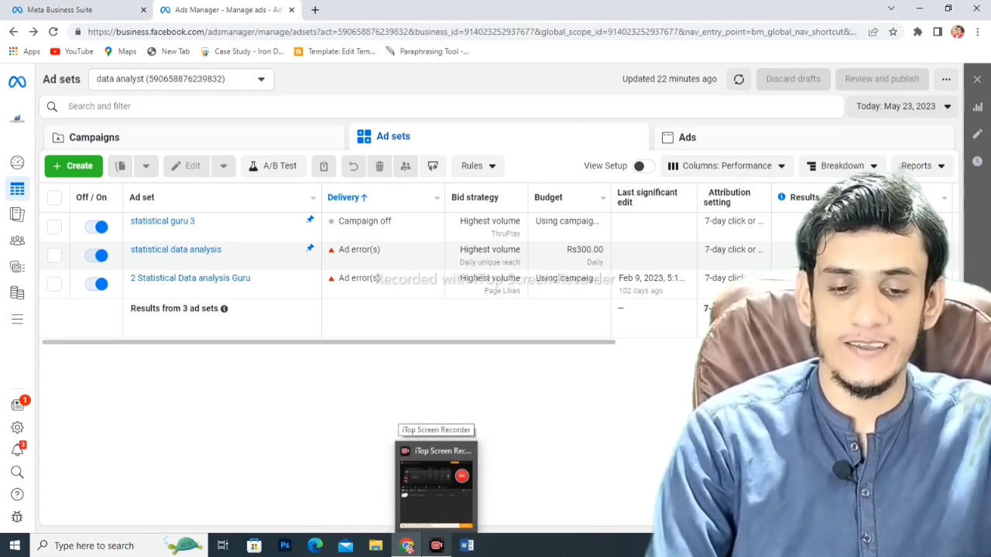
click(437, 493)
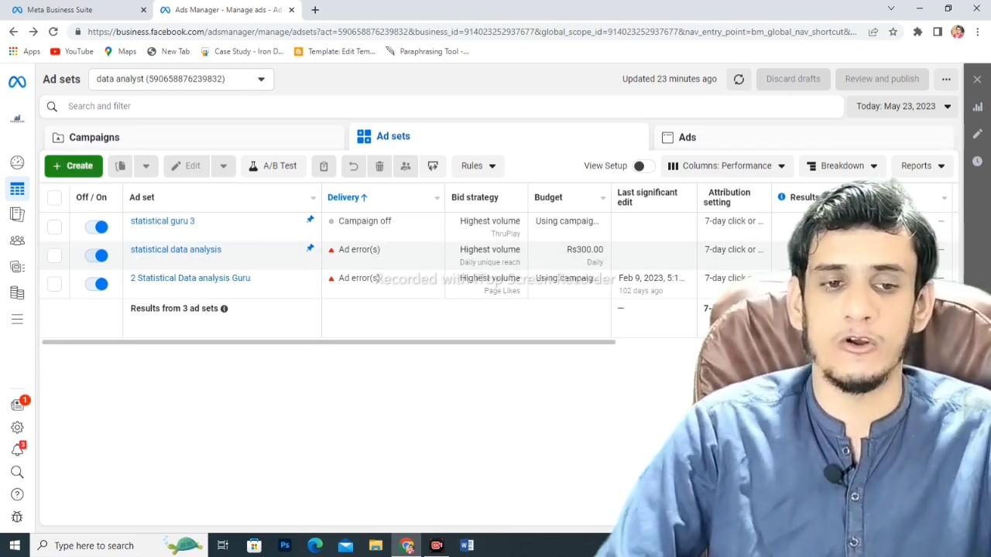
Create a new campaign with the Awareness objective and open its ad set settings
click(74, 166)
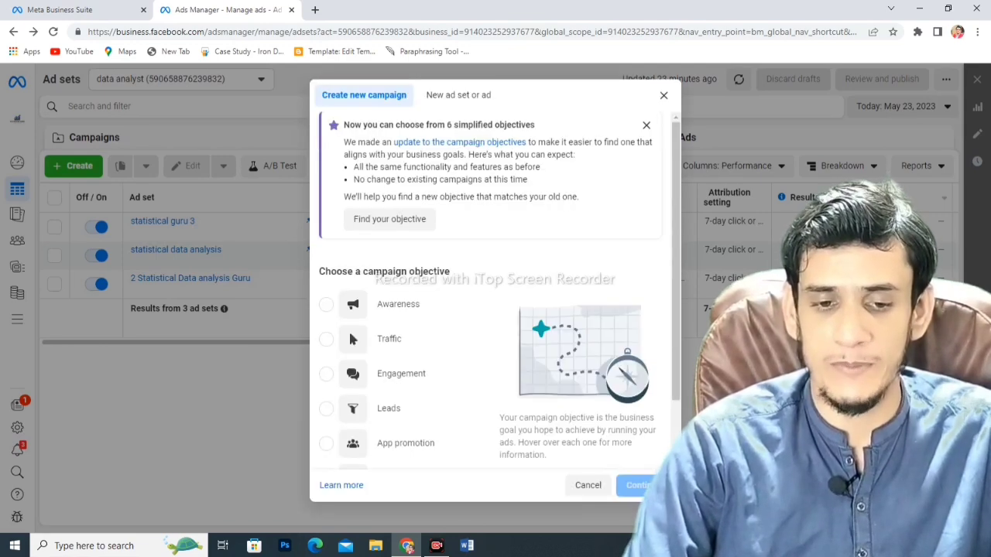
click(379, 304)
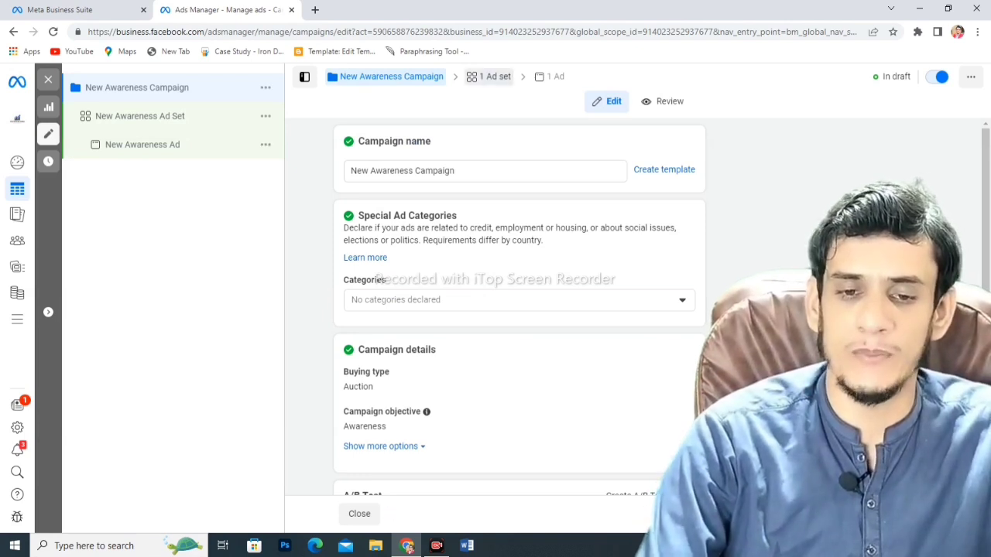
click(489, 76)
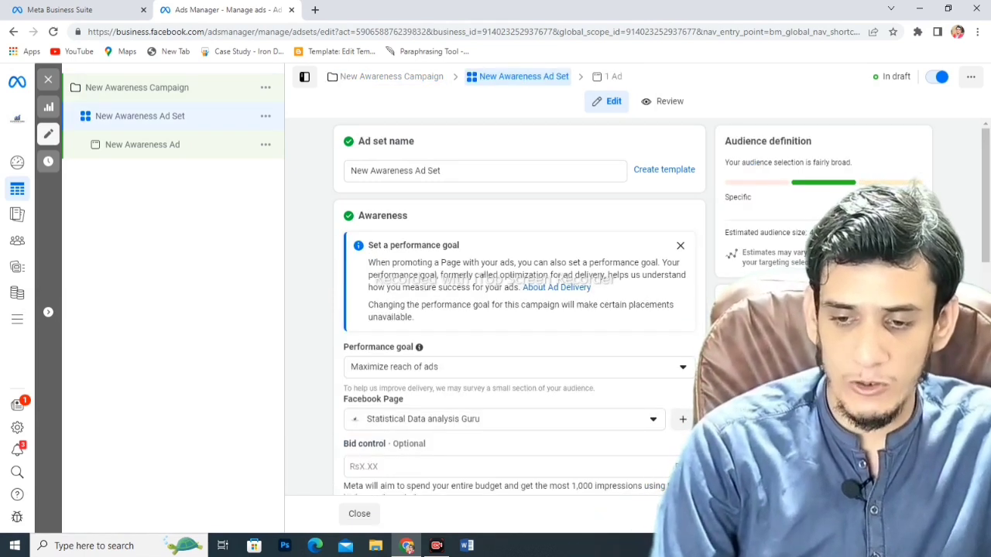
Open the ad set's audience locations for editing and check the include and exclude options
scroll(519, 309, down, 3)
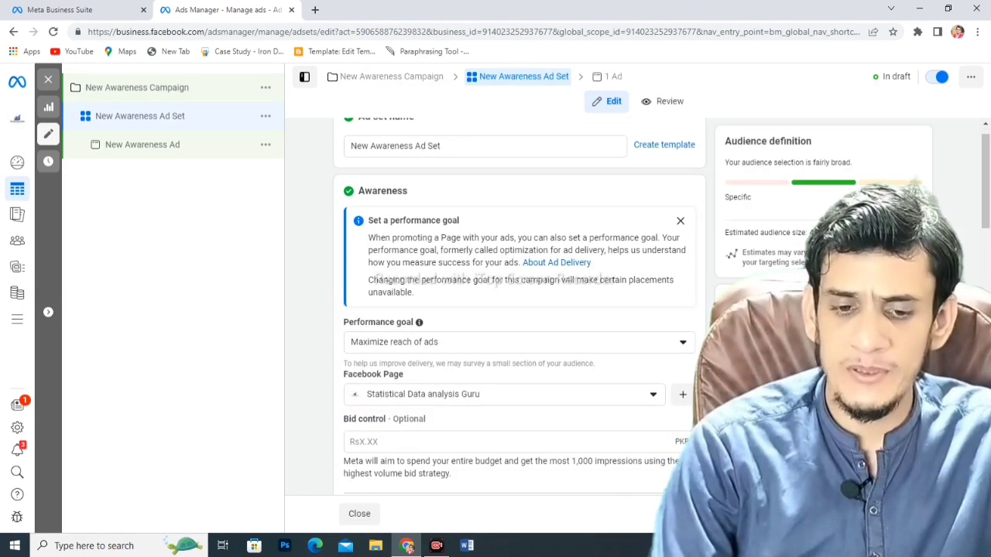
scroll(518, 309, down, 5)
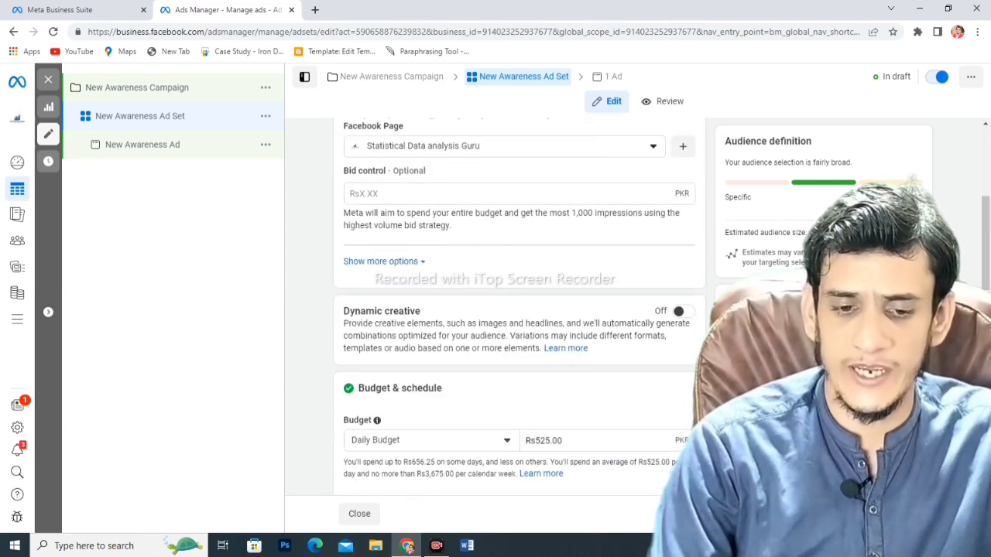
scroll(518, 310, down, 3)
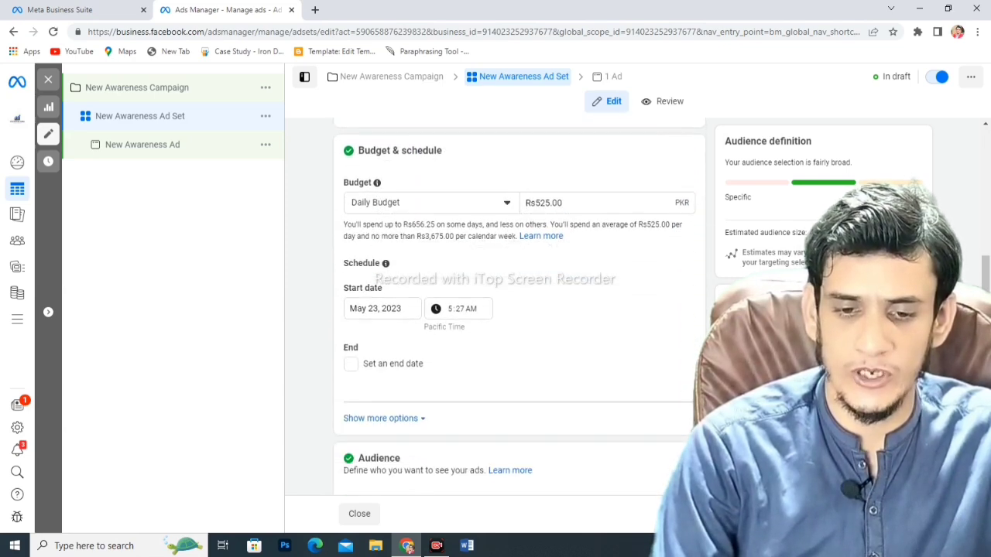
scroll(519, 309, down, 2)
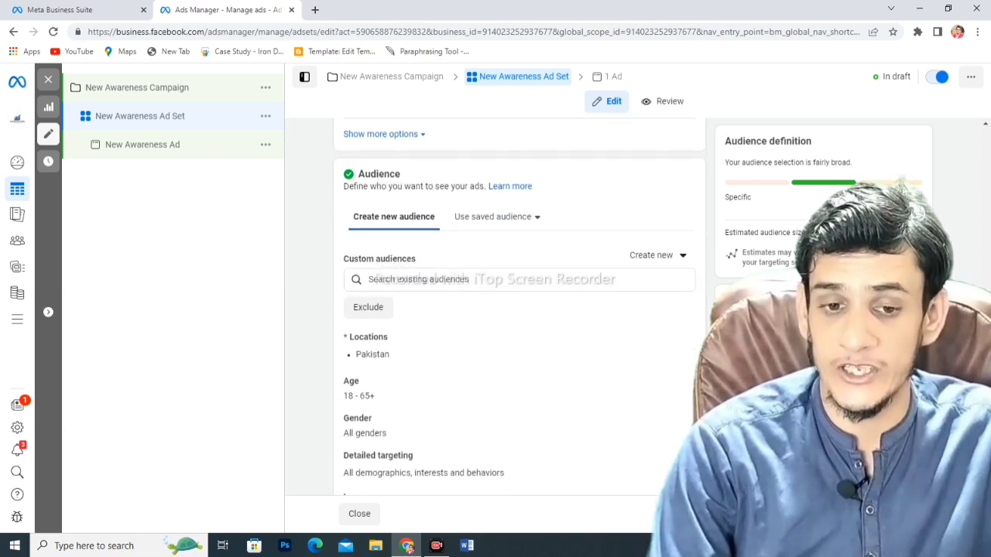
scroll(519, 317, down, 3)
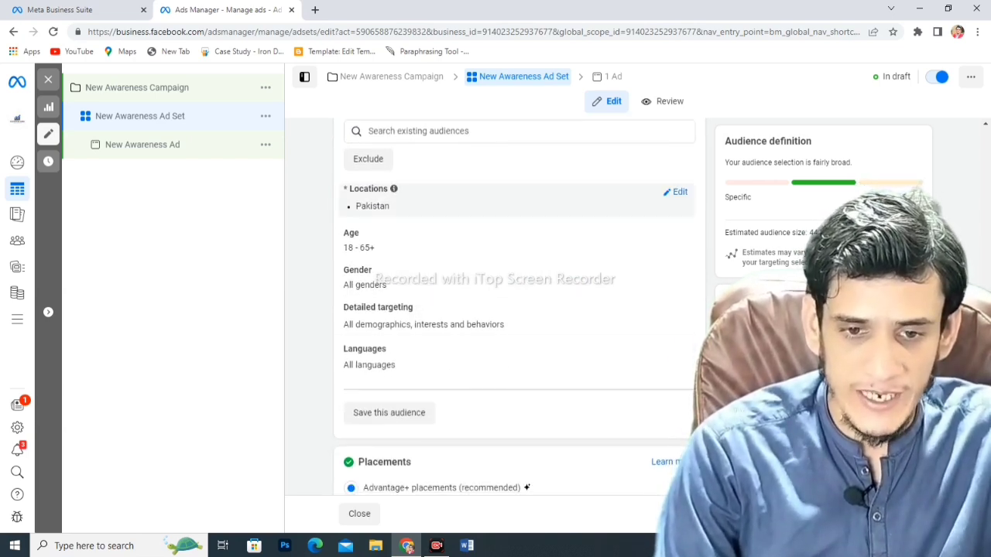
mouse_move(394, 189)
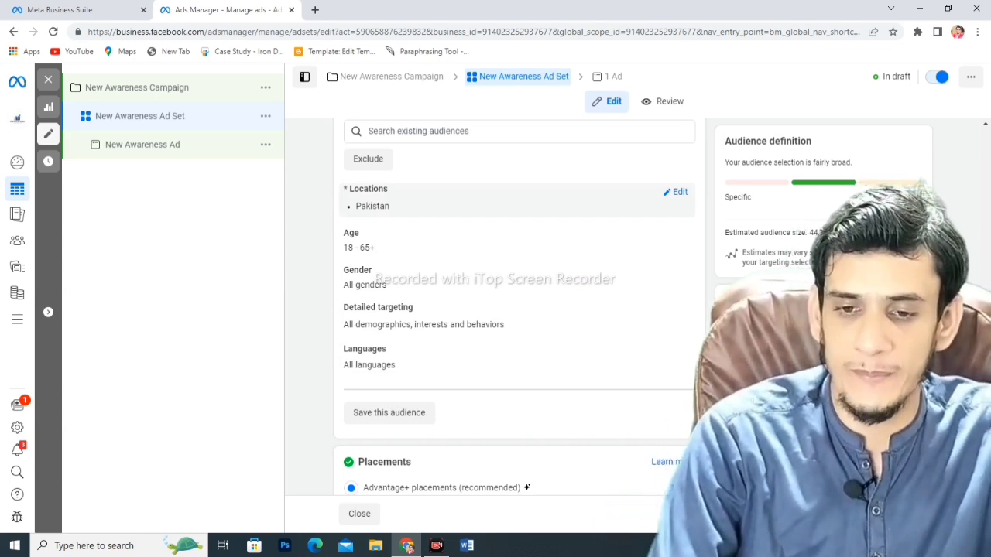
click(675, 192)
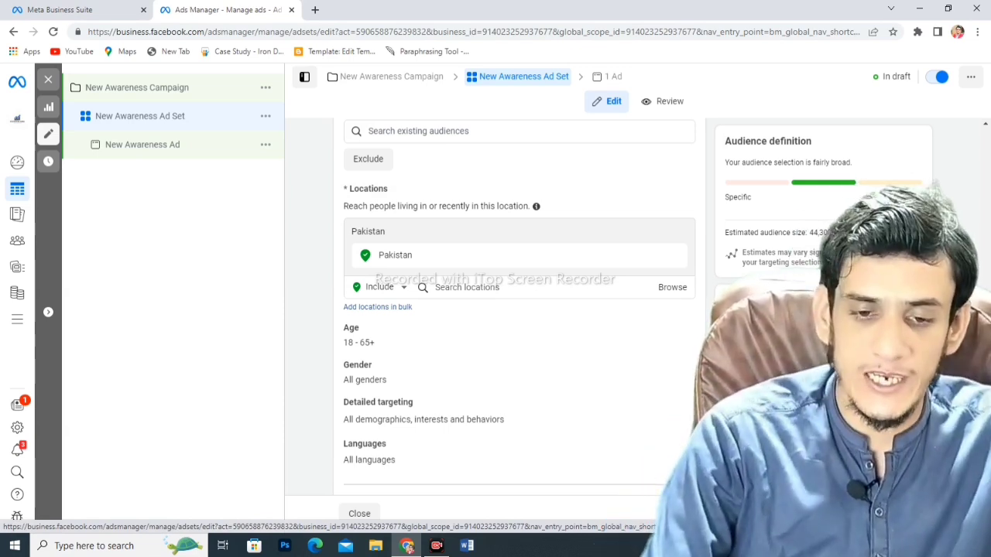
click(379, 287)
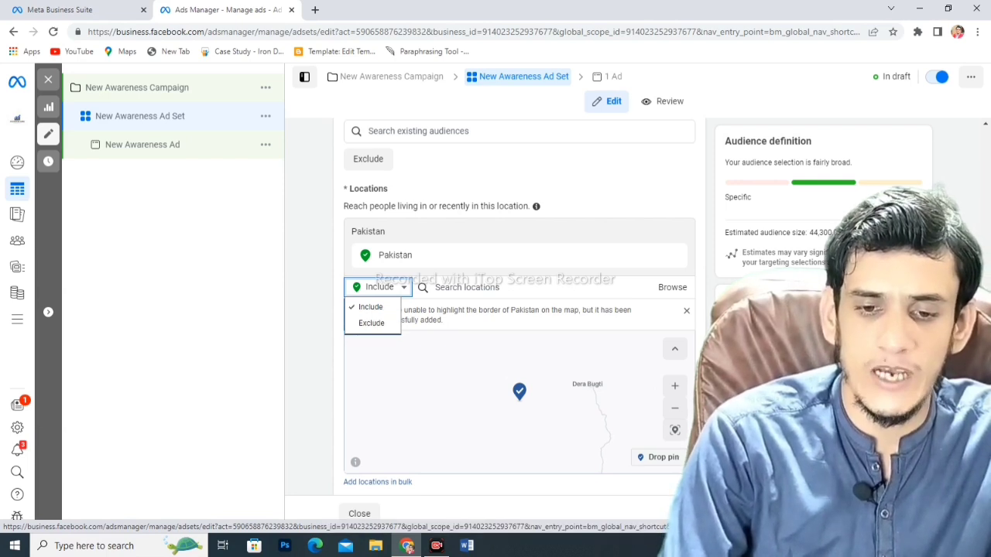
click(518, 255)
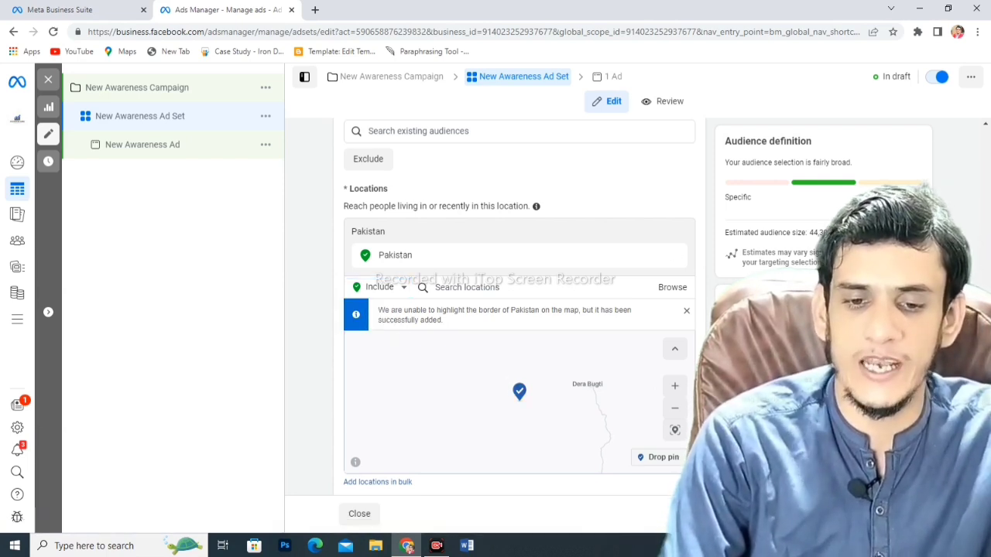
Include Multan, Punjab, Pakistan as the audience location with a radius of 50 mi
click(467, 287)
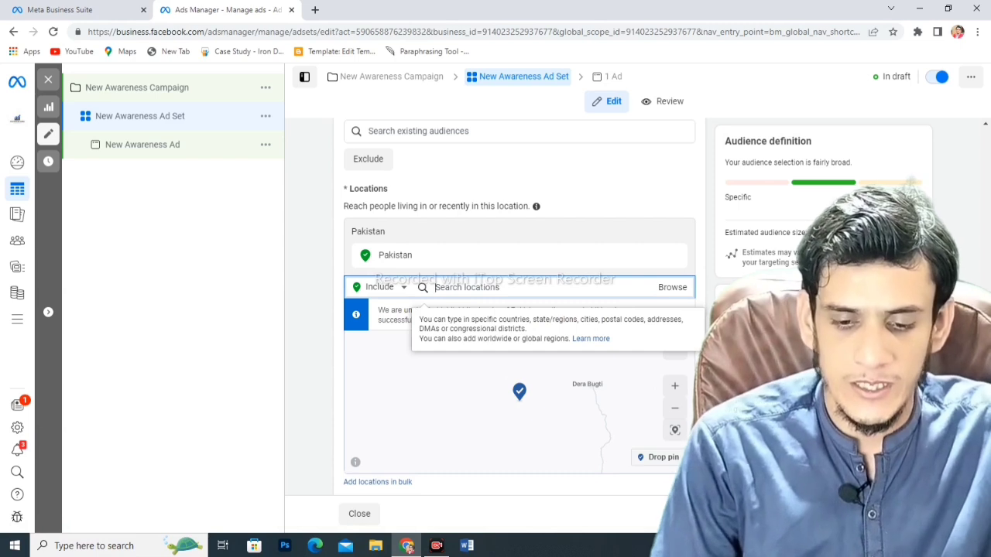
text(MU)
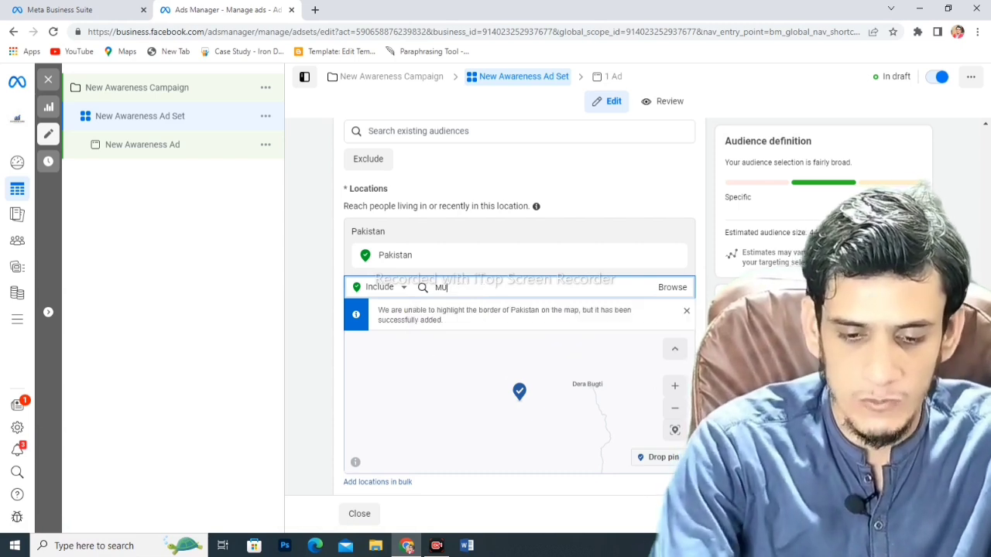
text(LTAN)
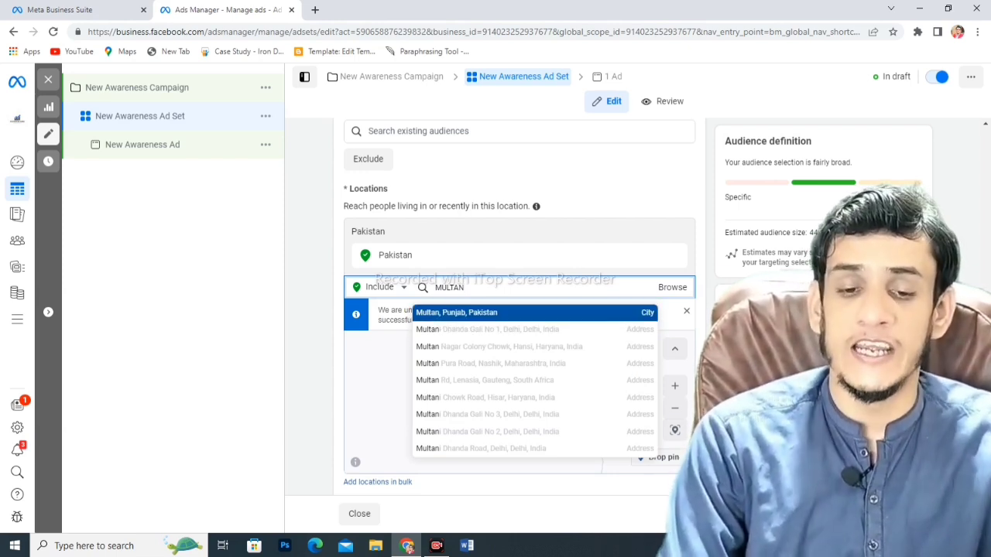
key(Return)
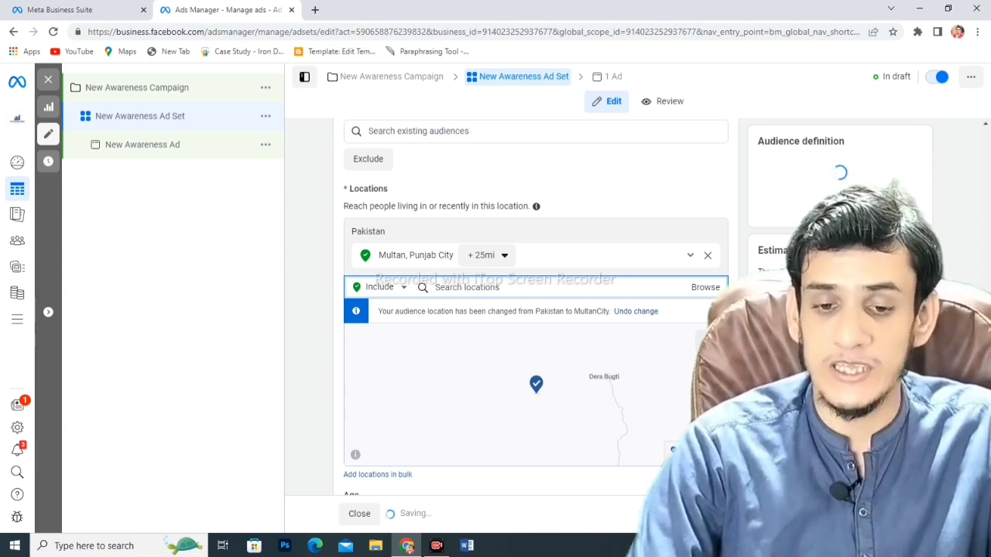
click(481, 254)
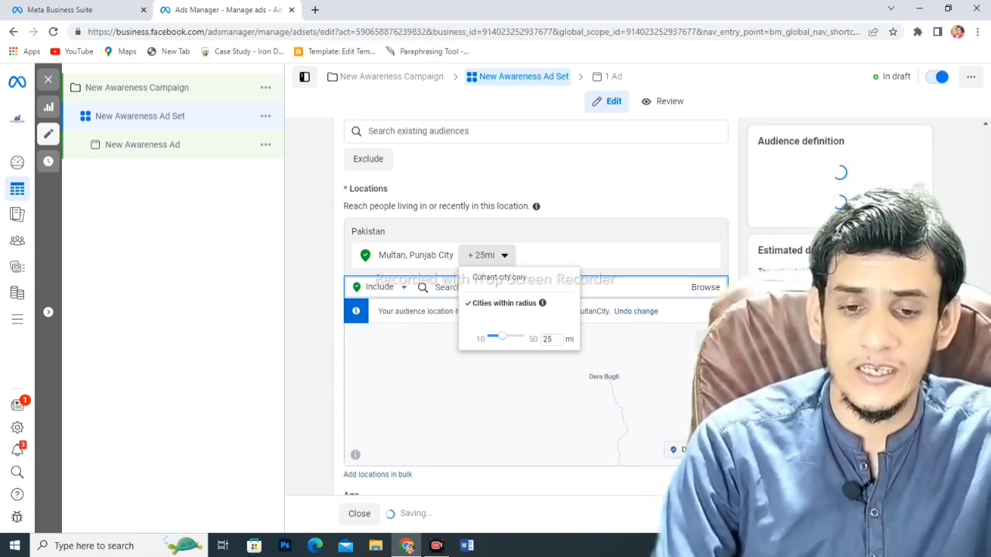
drag(502, 336, 524, 335)
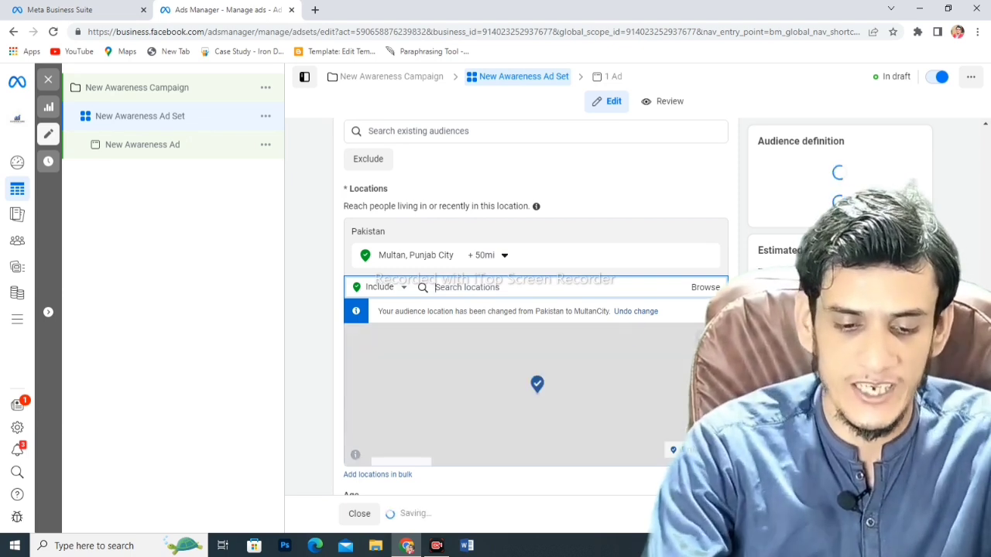
Add the city of Karachi, Sindh, Pakistan and the country India to the included locations, and dismiss the map notice
text(KARACHI)
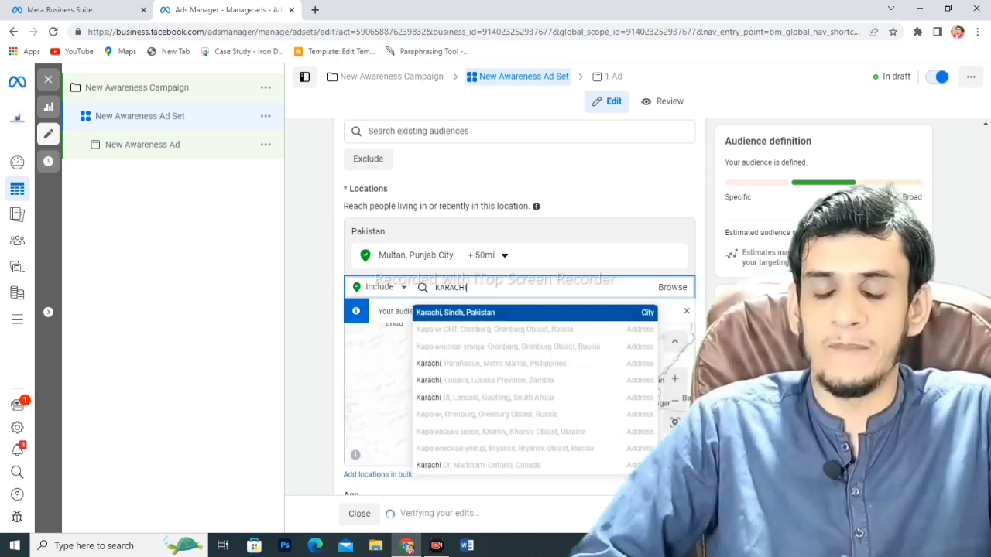
key(Return)
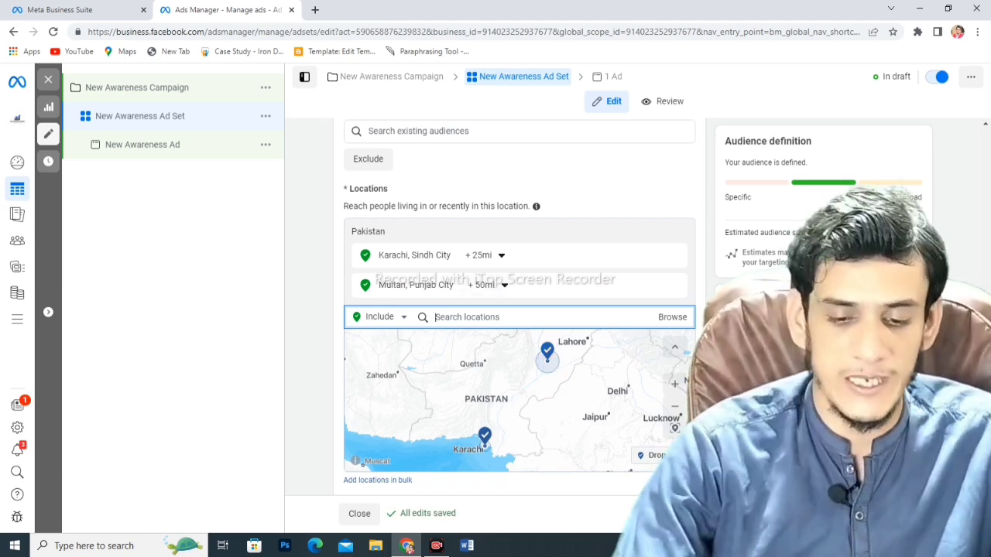
text(INDIA)
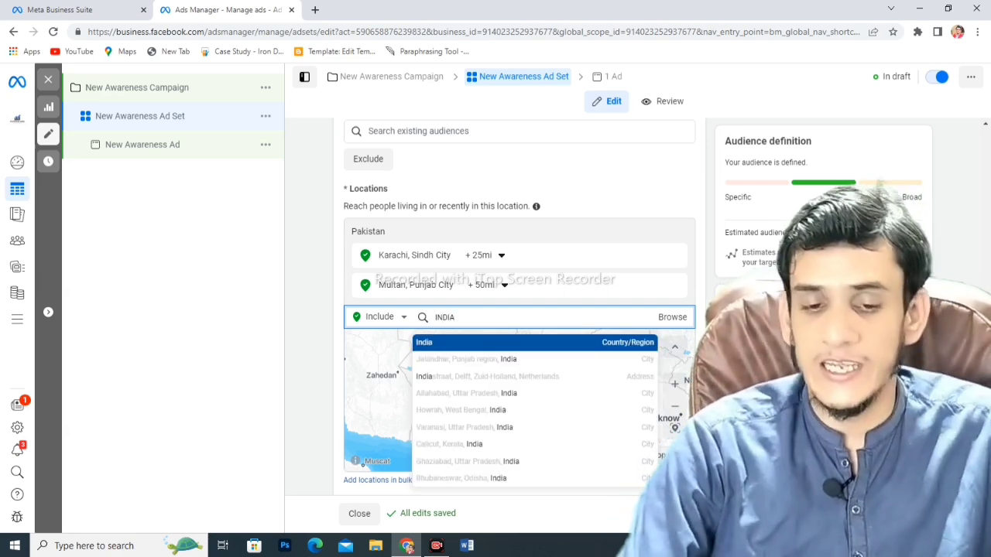
key(Return)
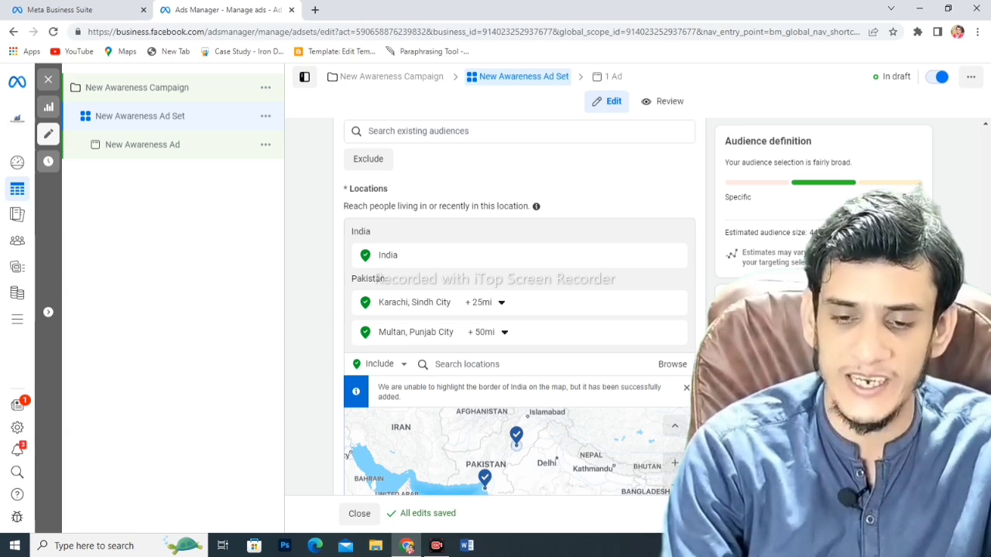
click(686, 387)
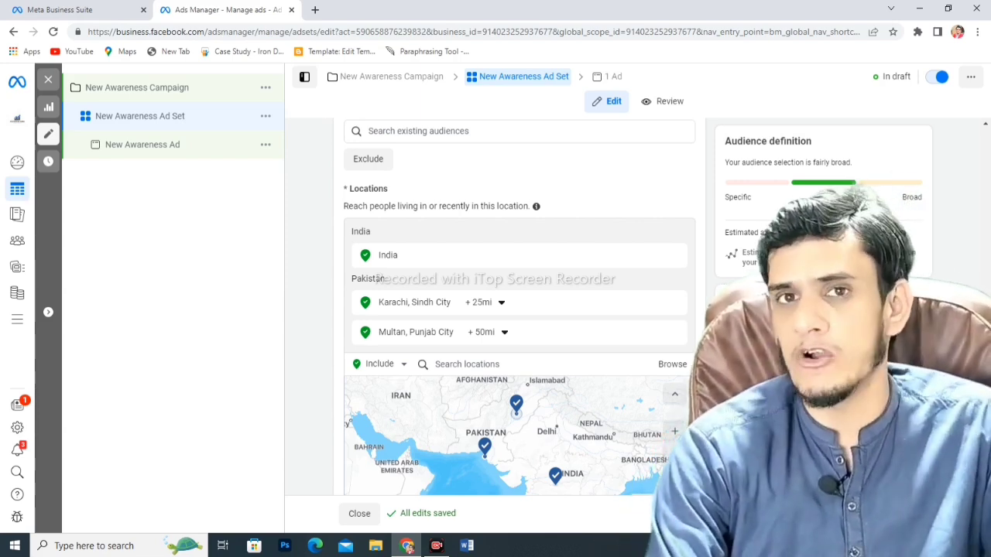
Browse the countries, regions and saved locations that can be targeted
click(672, 365)
click(671, 364)
click(671, 365)
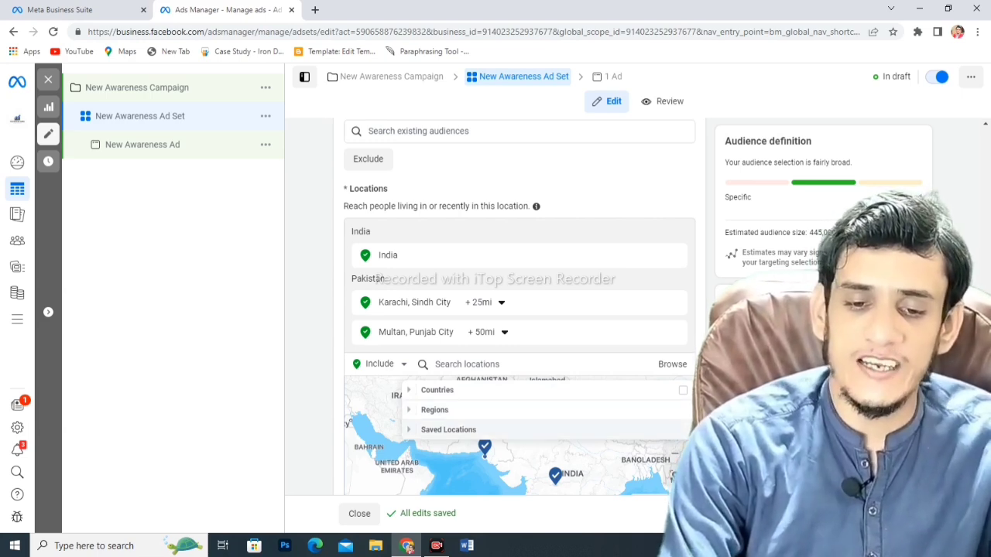
click(409, 390)
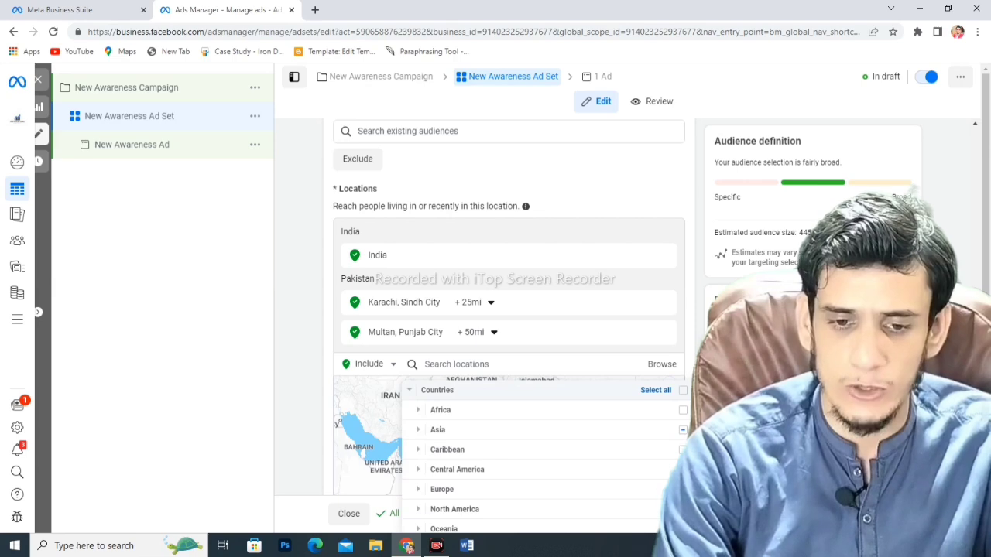
click(409, 390)
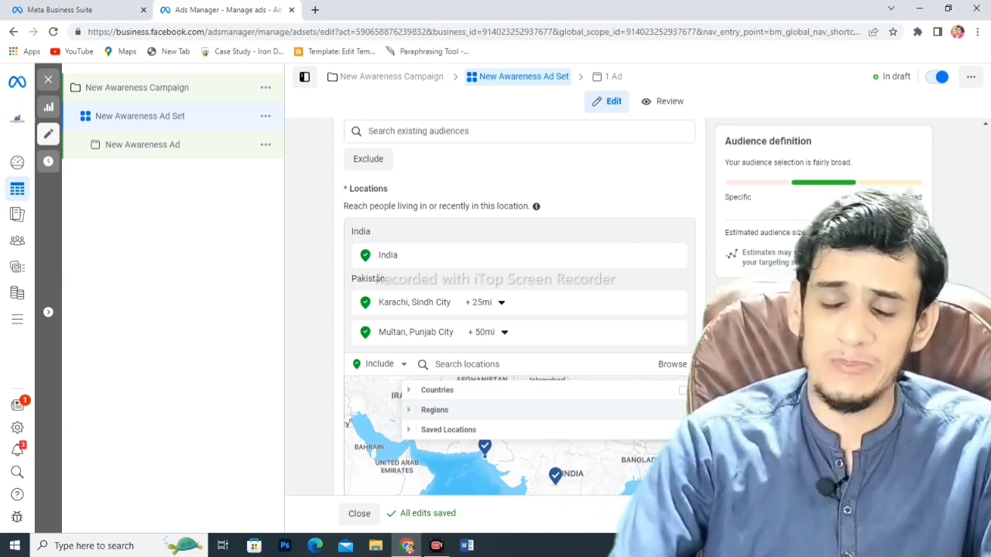
click(434, 409)
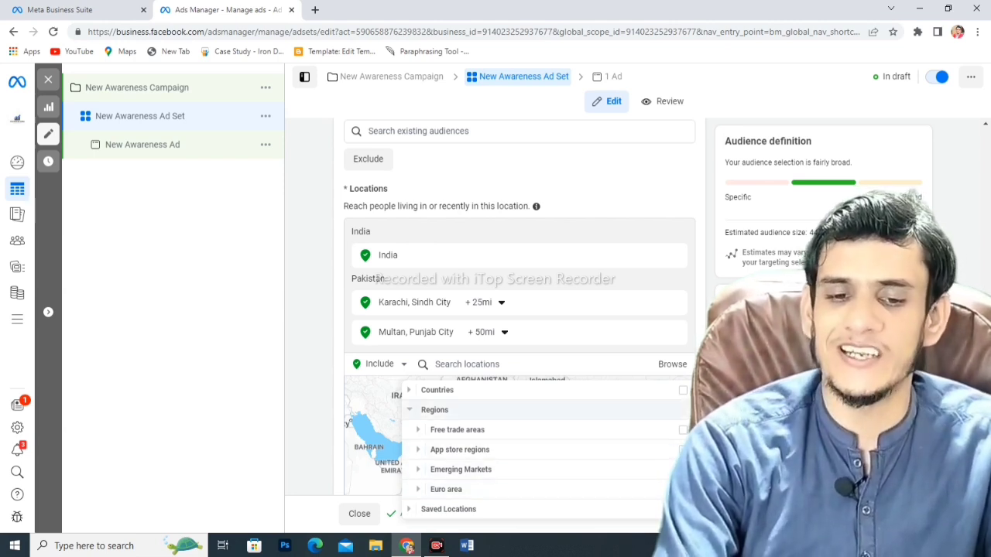
click(434, 409)
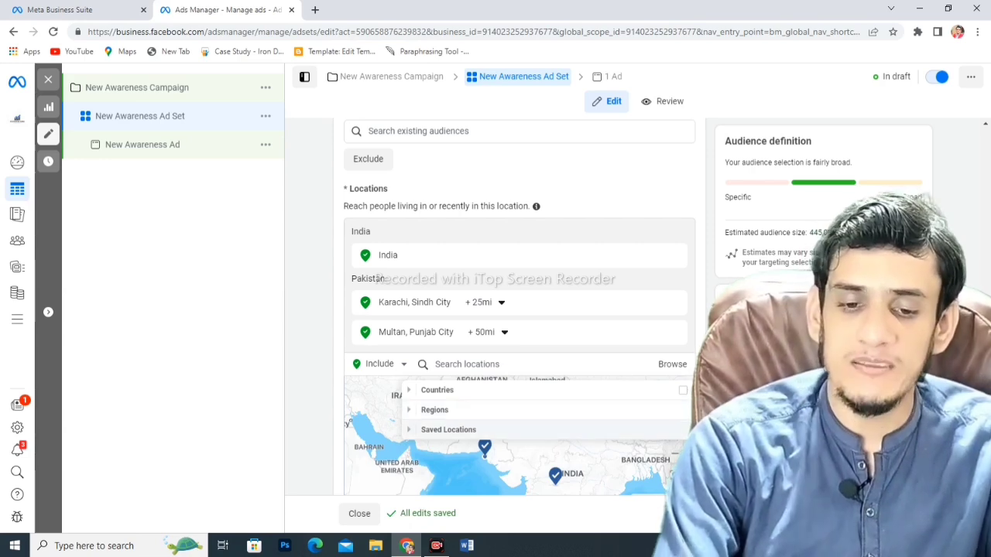
click(448, 429)
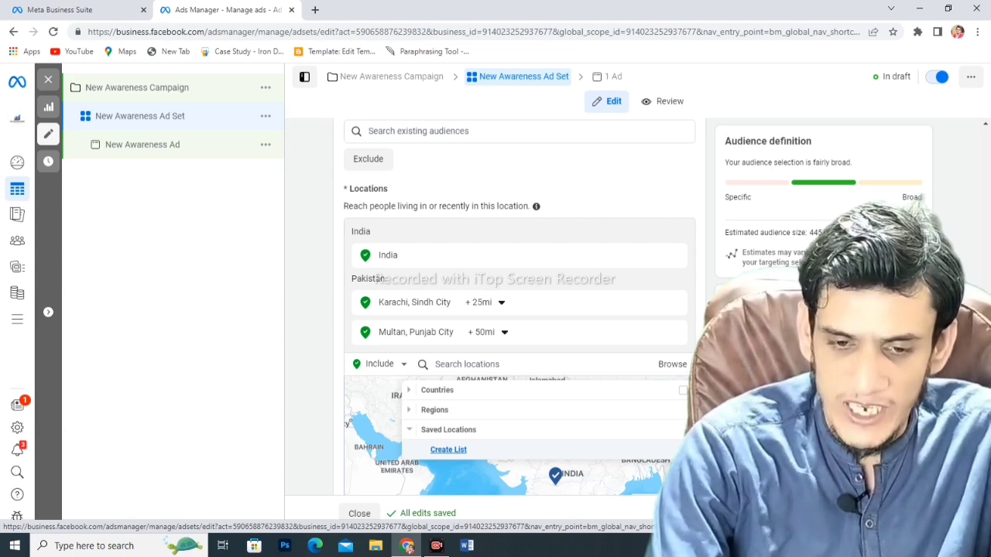
Check the location types offered for creating a bulk location list, close it without adding any, and reopen the location browser
click(448, 450)
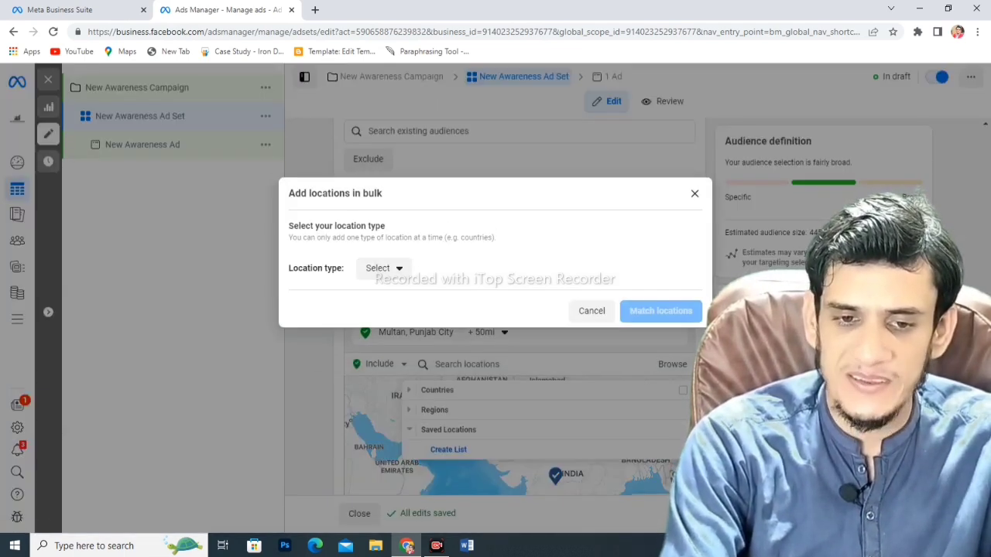
click(383, 268)
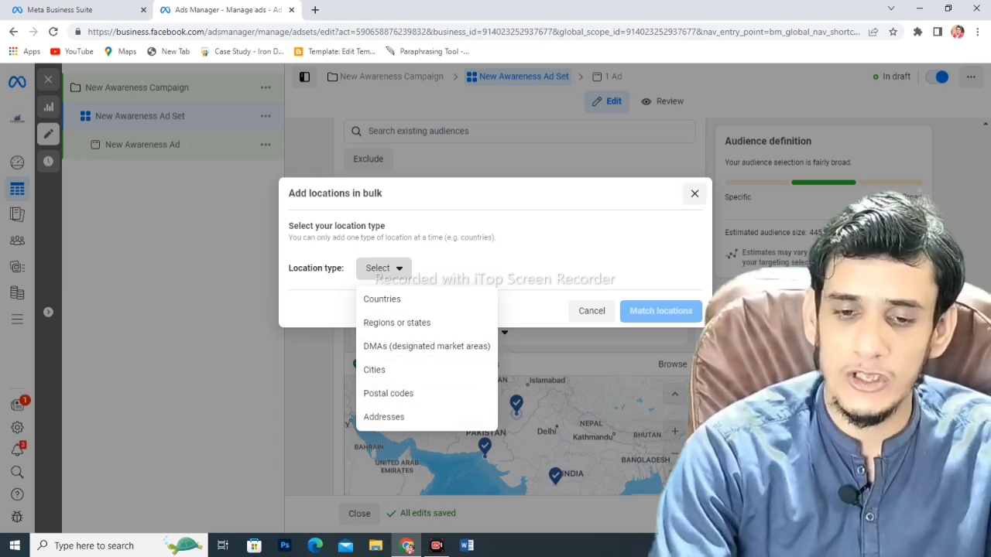
click(695, 193)
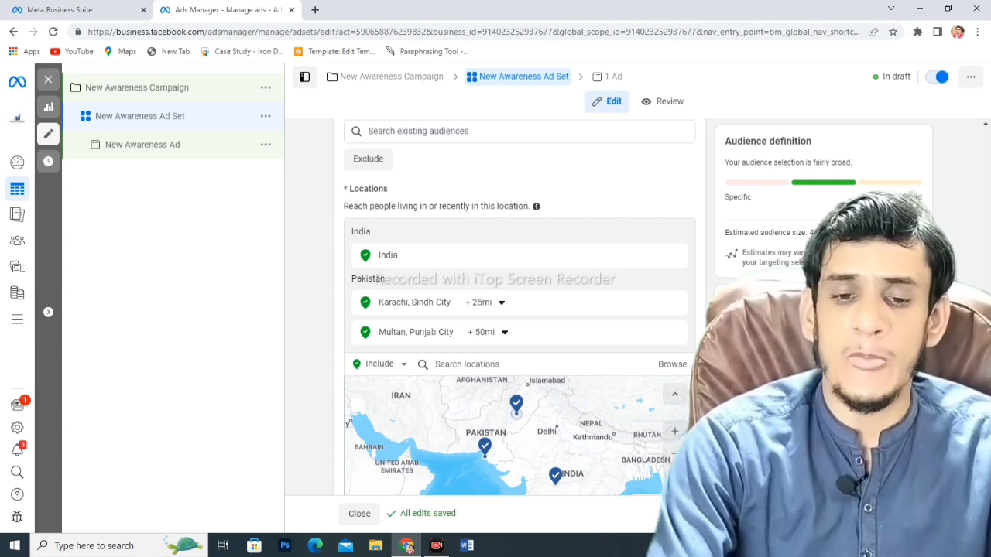
click(672, 364)
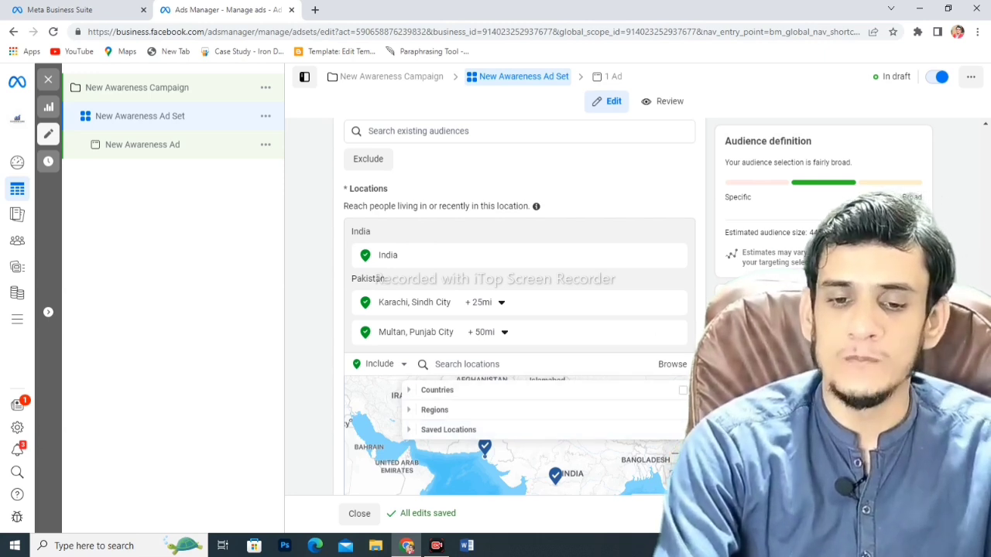
Close the location browser and exclude the city of Islamabad, Punjab, Pakistan from the audience locations
click(672, 365)
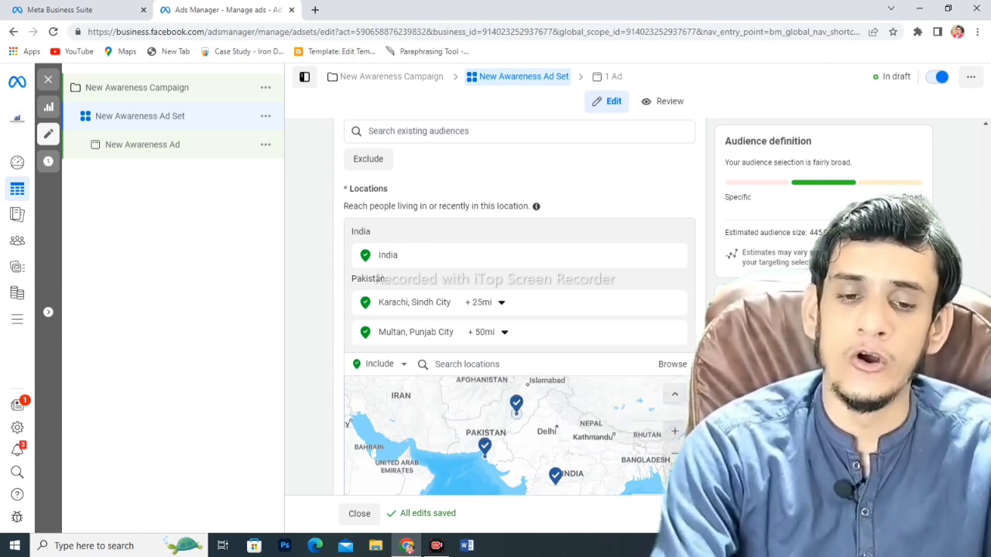
scroll(518, 309, down, 5)
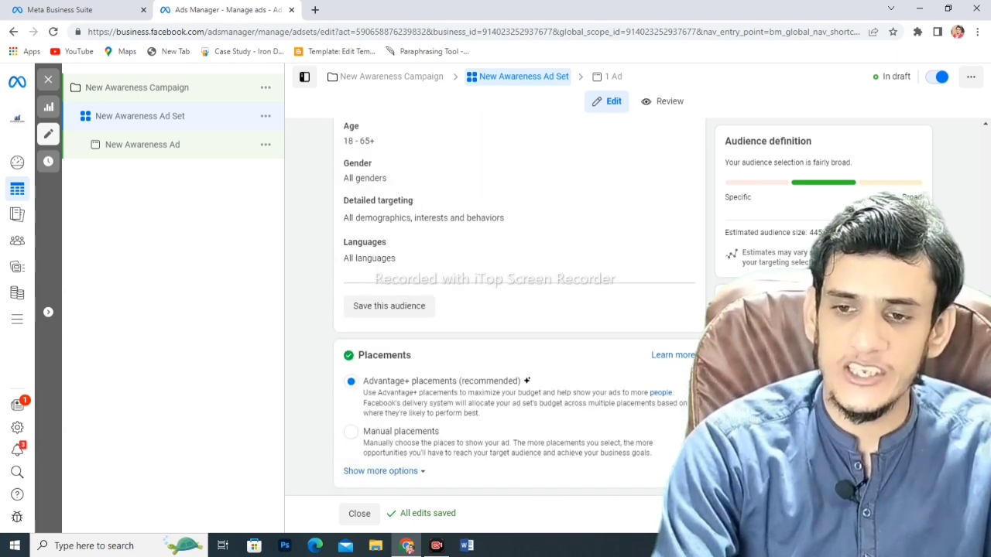
scroll(519, 309, up, 3)
scroll(519, 309, up, 3)
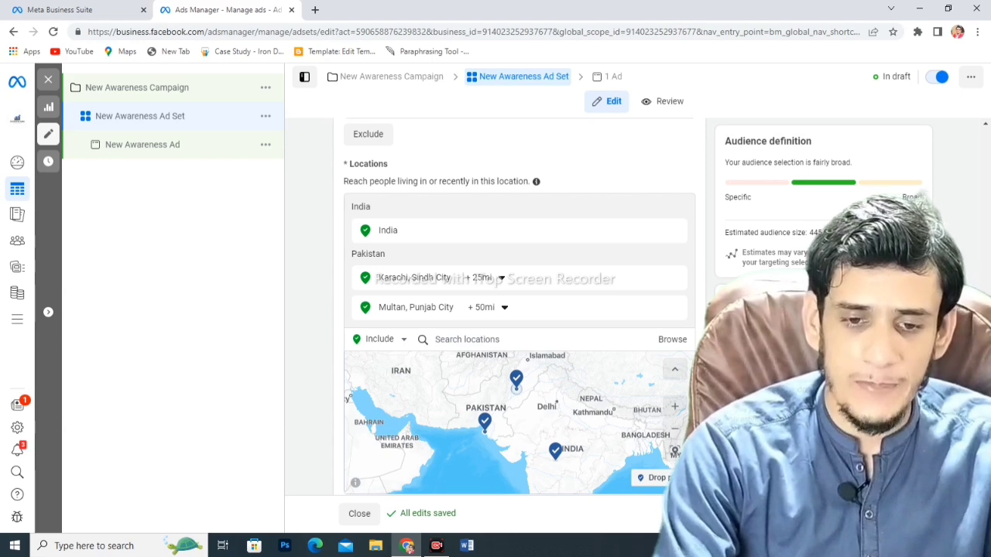
click(379, 340)
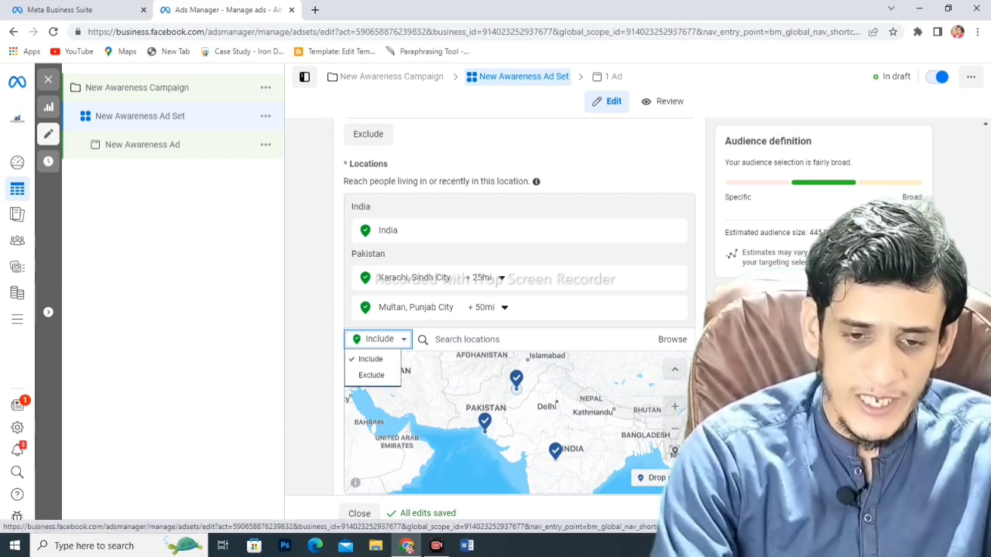
click(371, 374)
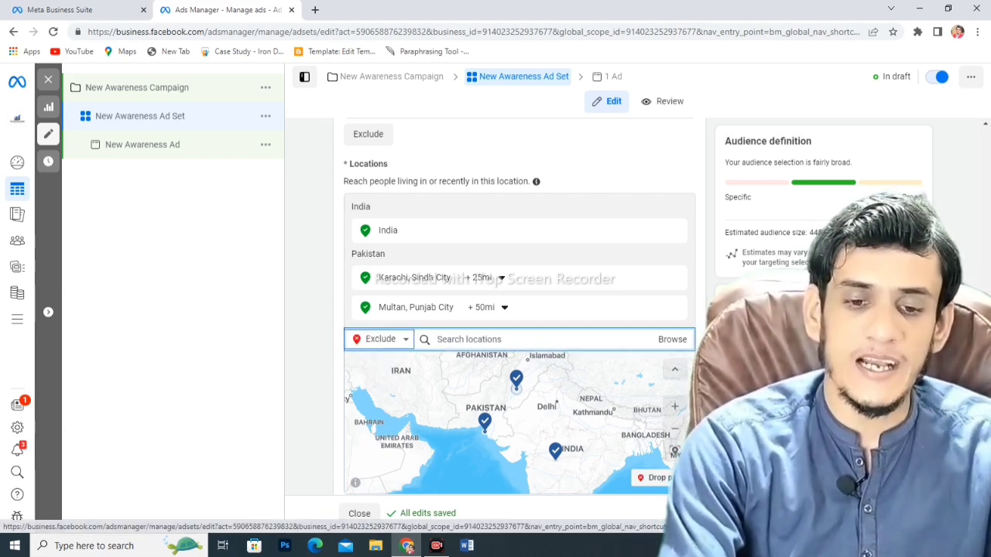
click(480, 339)
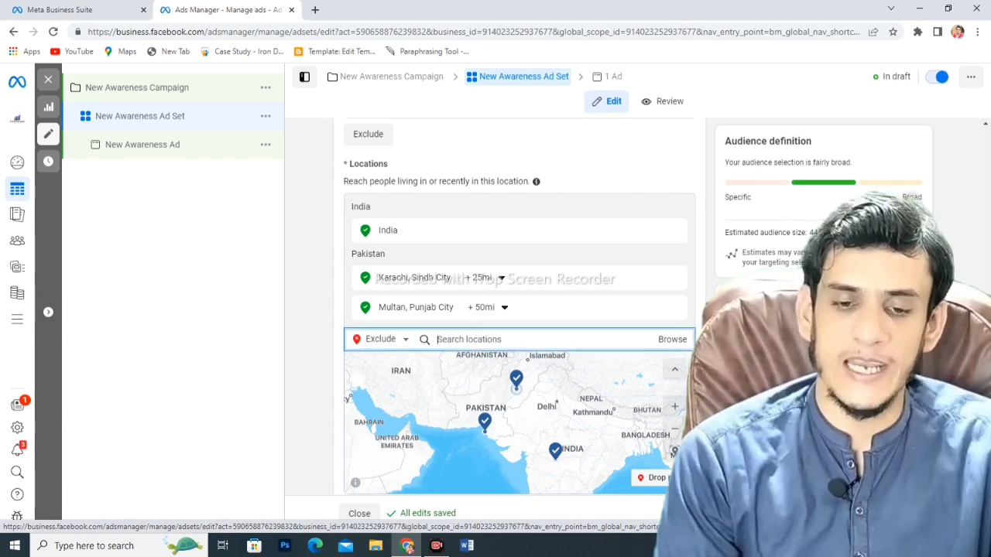
text(IS)
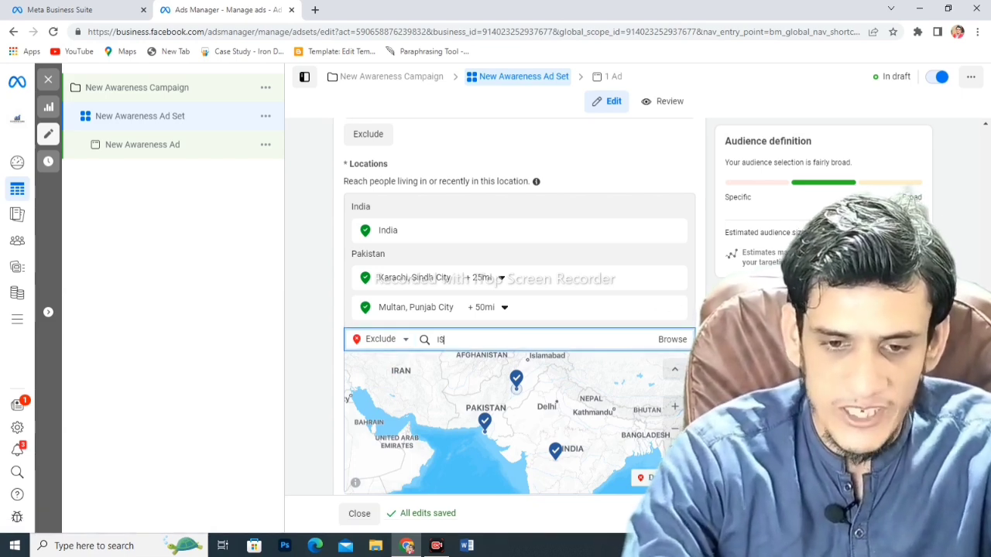
text(LAMABAD)
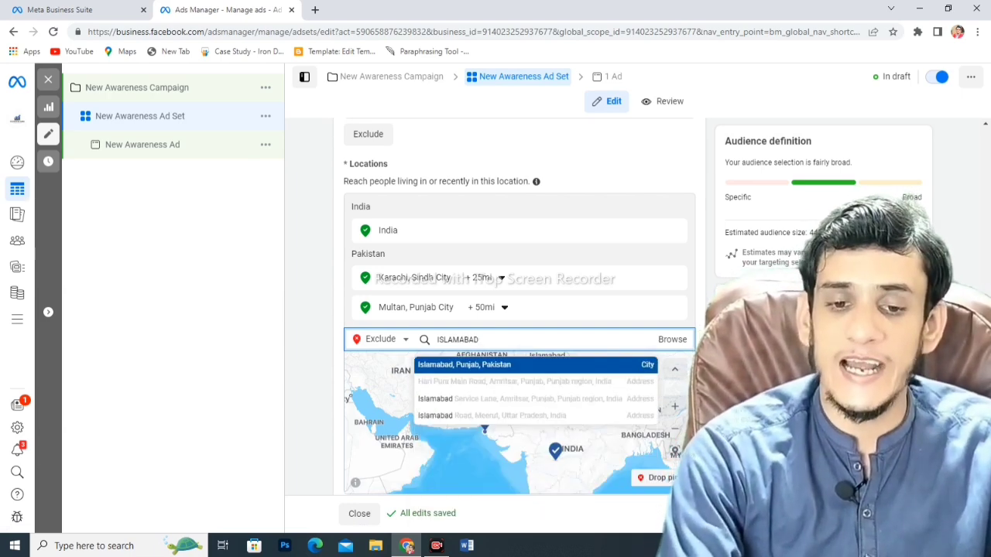
key(Return)
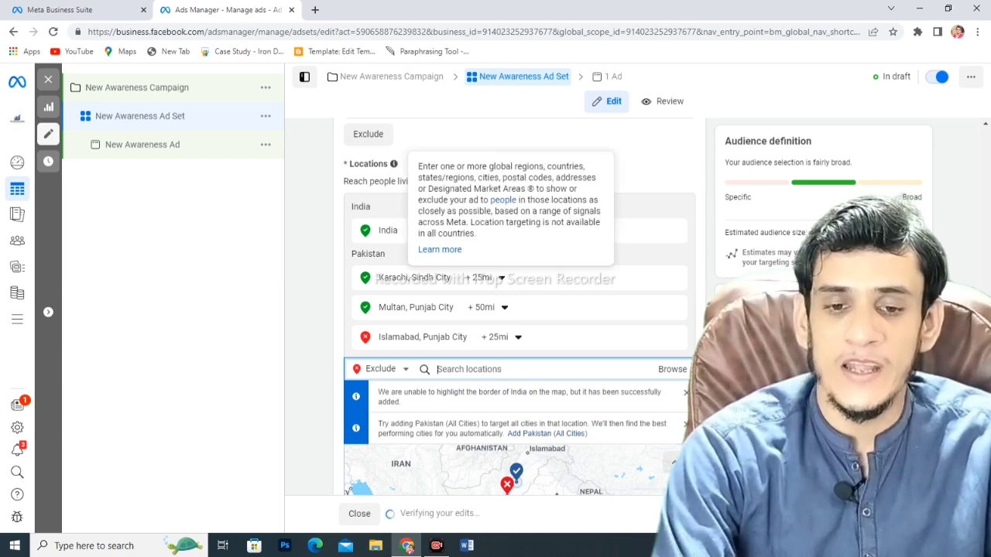
Review the ad set's location targeting, custom audiences, budget and schedule, dynamic creative, and performance goal settings up to the ad set name
click(394, 164)
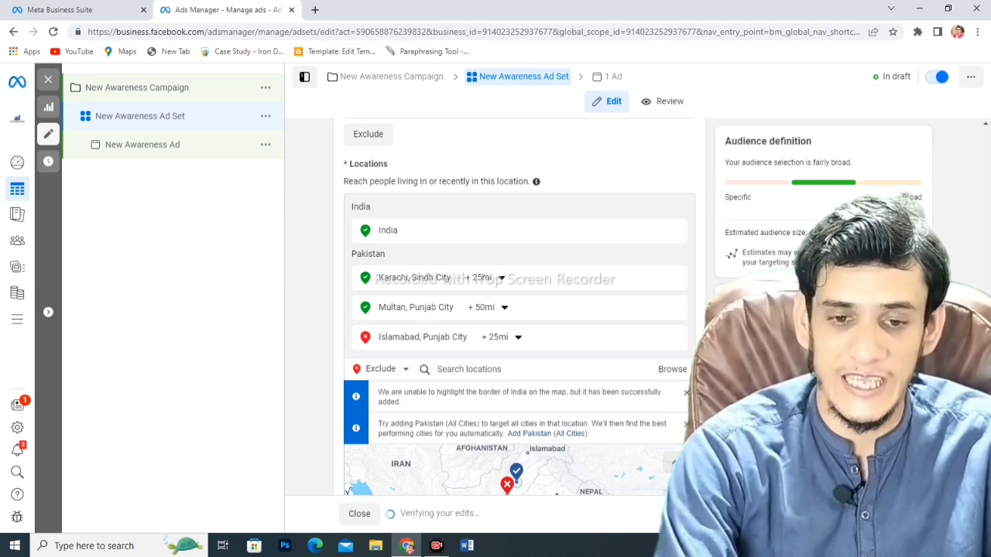
mouse_move(536, 182)
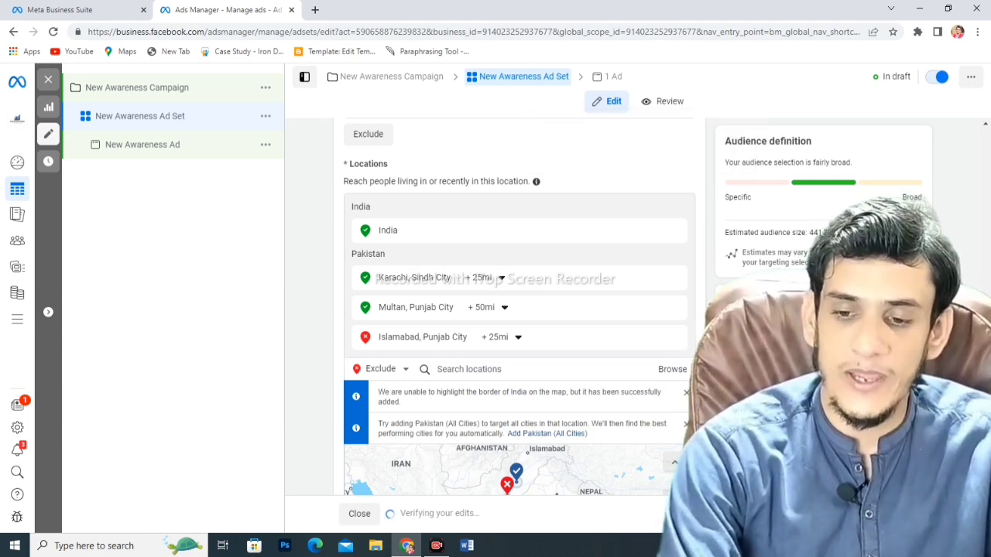
scroll(518, 310, down, 3)
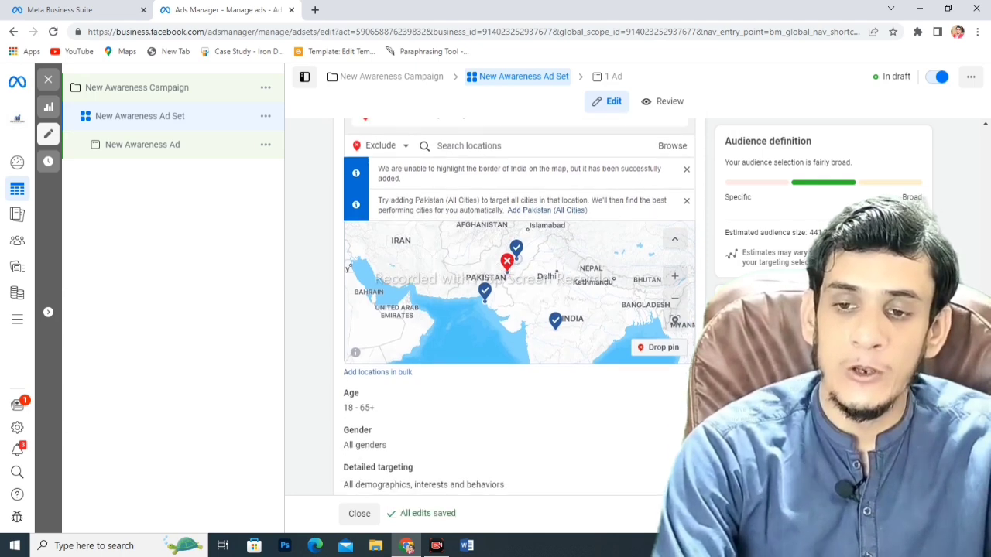
scroll(518, 309, up, 3)
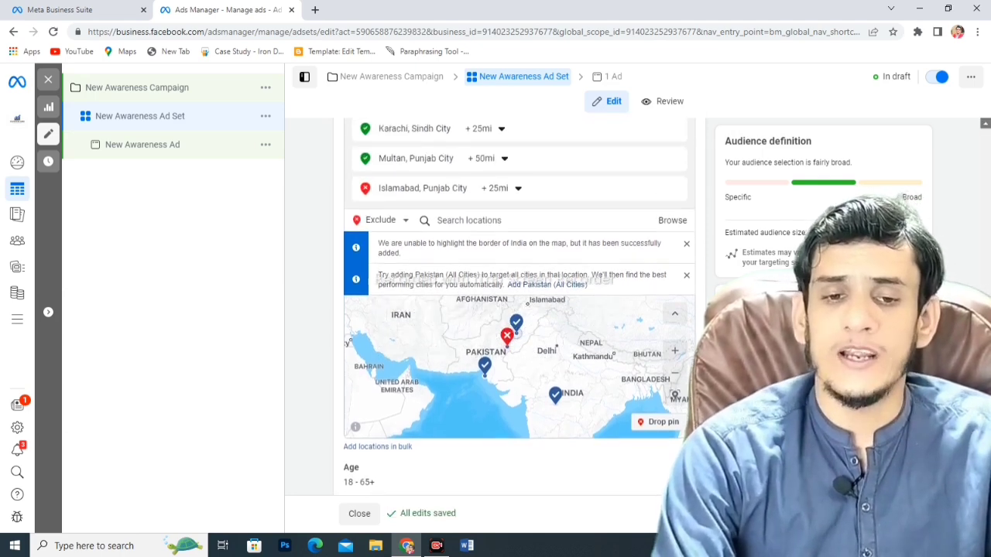
scroll(519, 310, up, 4)
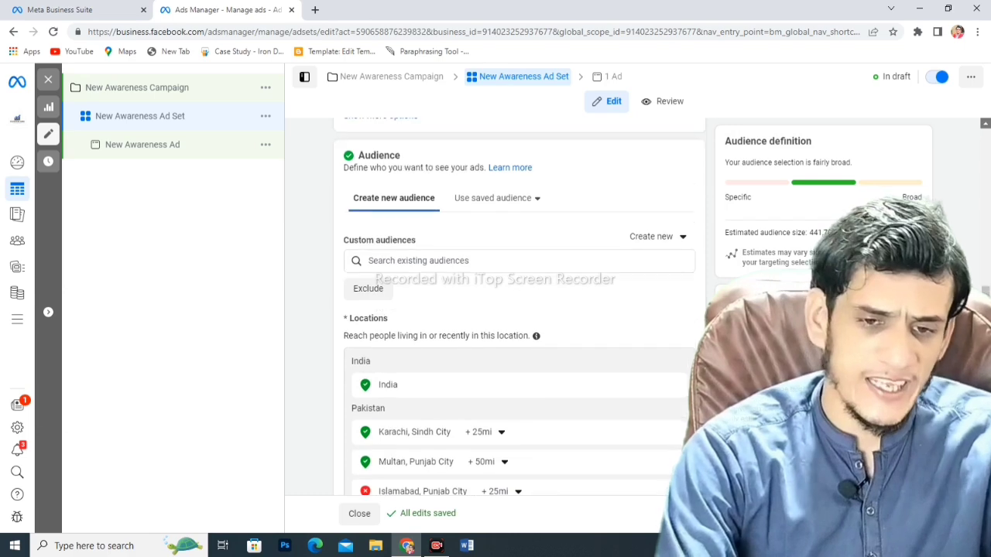
scroll(519, 309, up, 3)
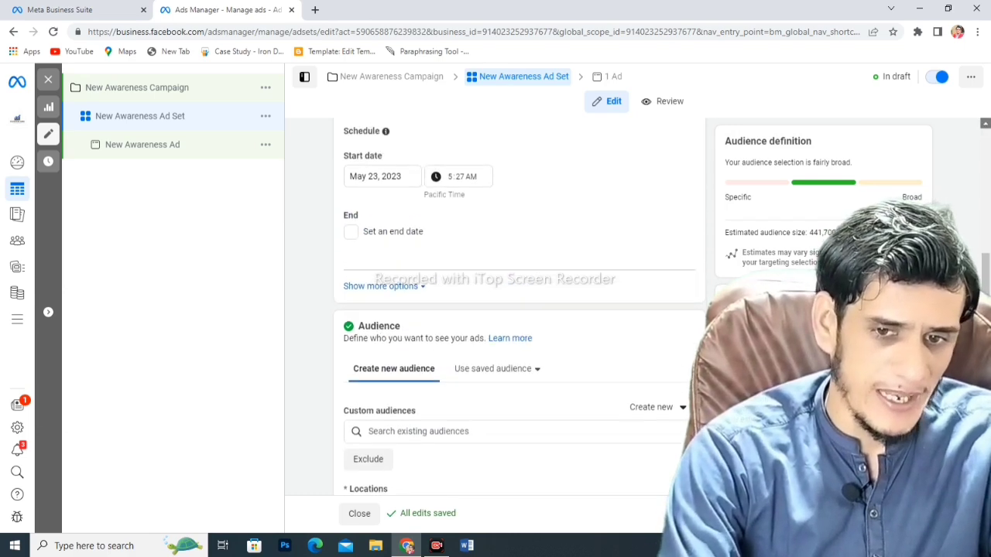
scroll(518, 309, up, 3)
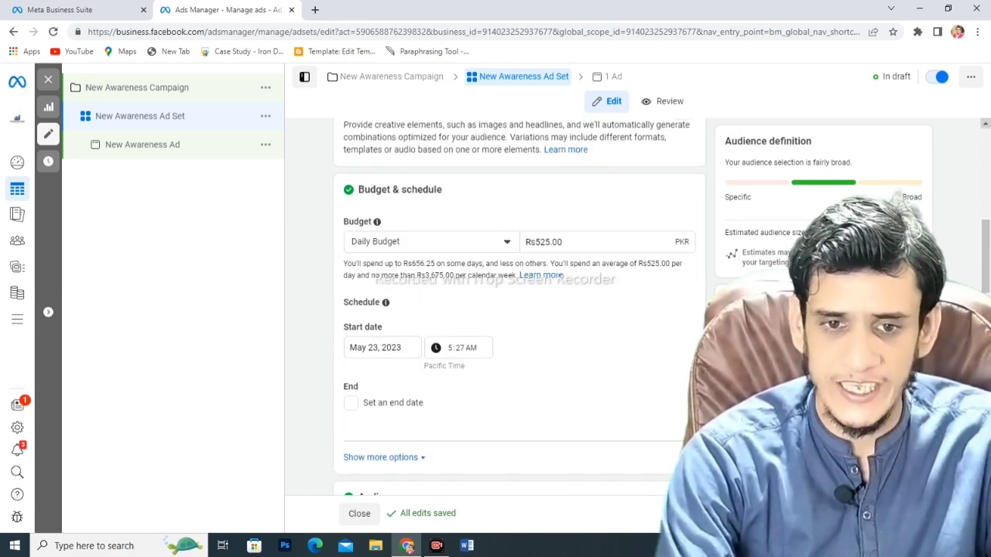
scroll(519, 309, up, 4)
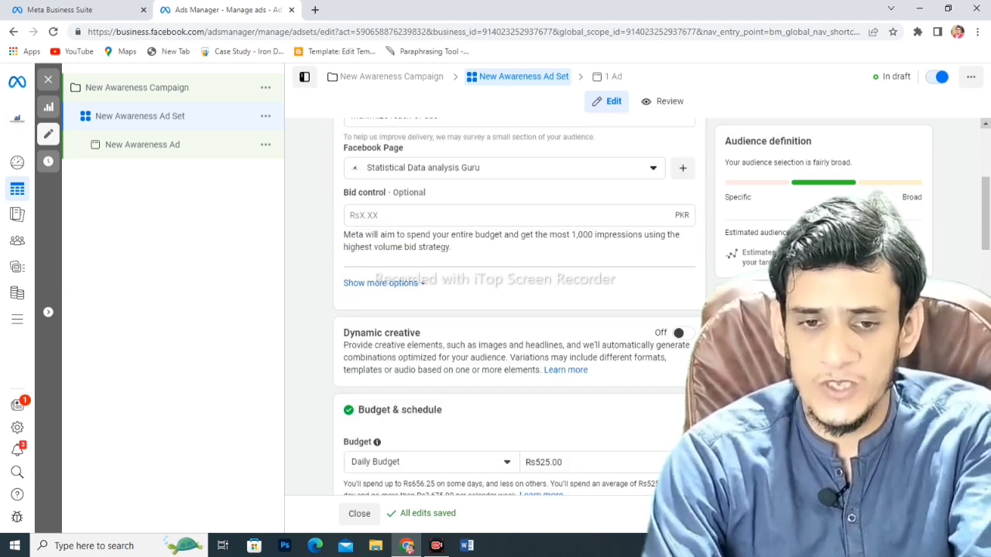
scroll(518, 310, up, 2)
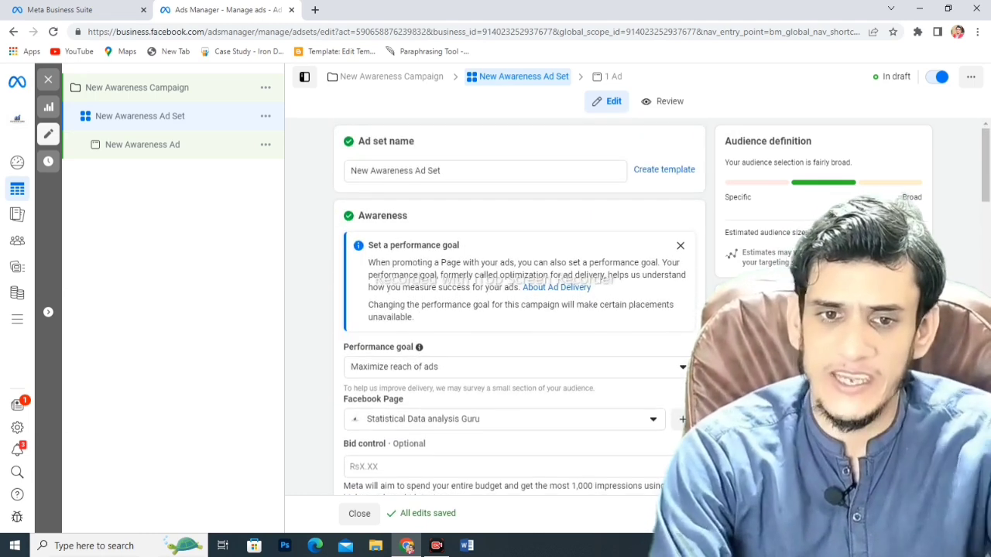